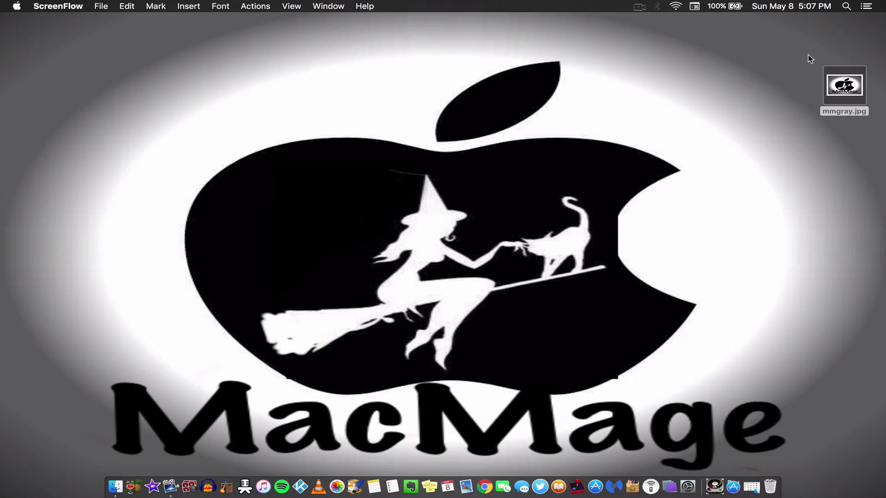
Open mmgray.jpg with Paintbrush.app from its Finder context menu.
right_click(847, 87)
mouse_move(739, 102)
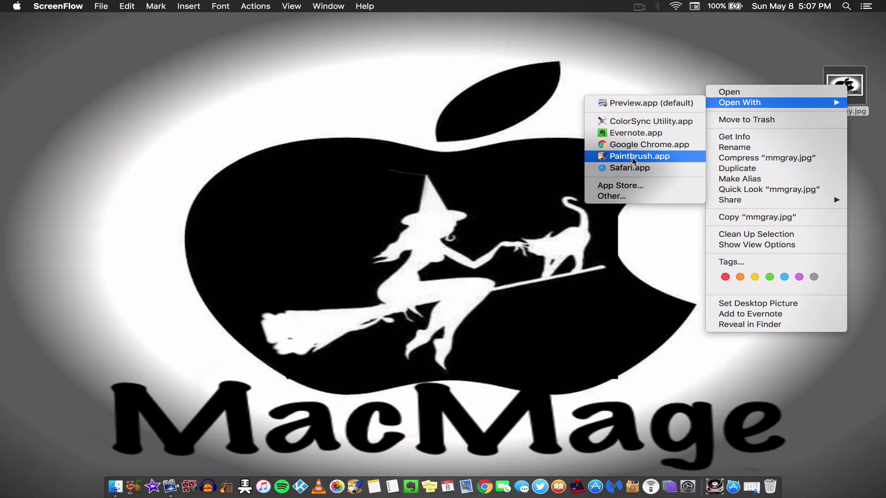
left_click(634, 160)
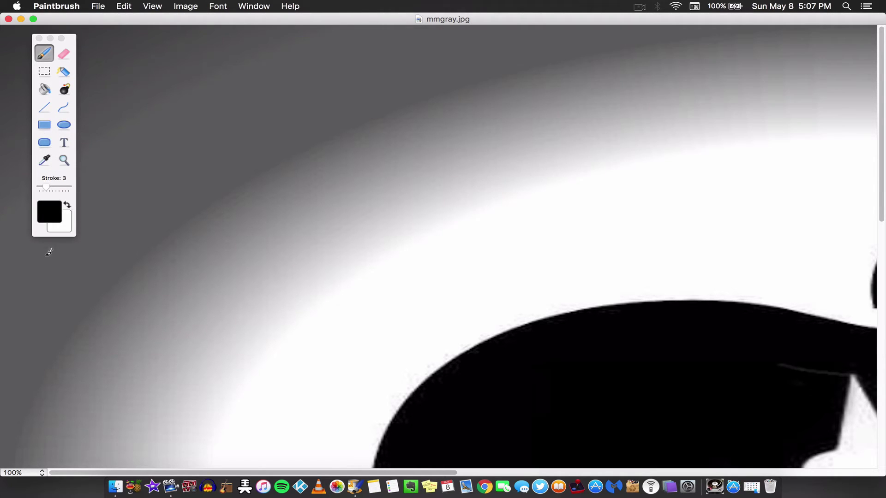
left_click(98, 6)
mouse_move(186, 6)
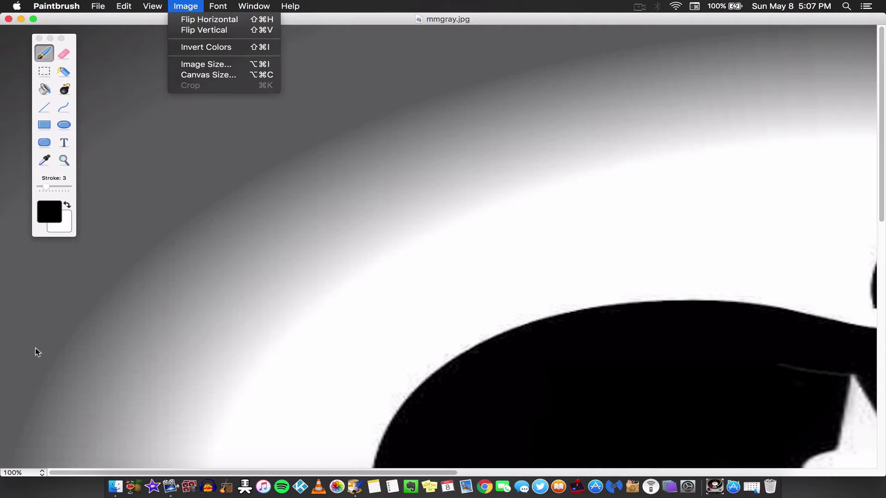
left_click(48, 217)
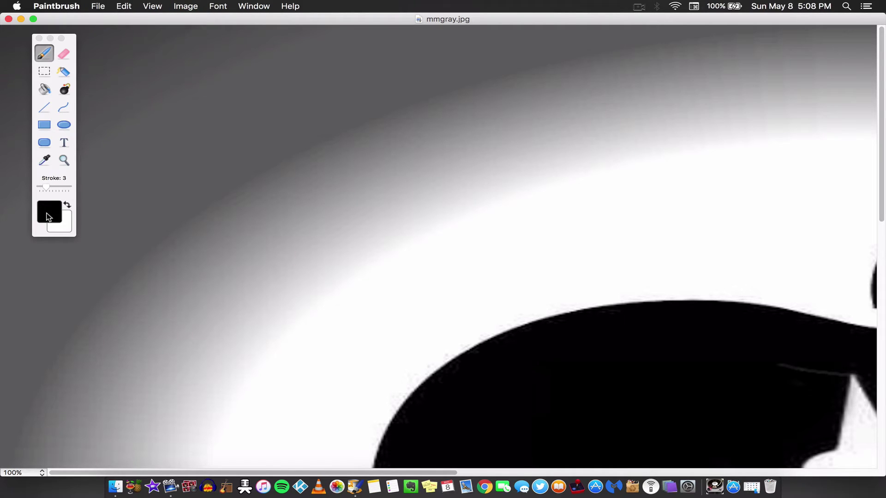
left_click(47, 216)
left_click(48, 217)
left_click(48, 217)
left_click(48, 216)
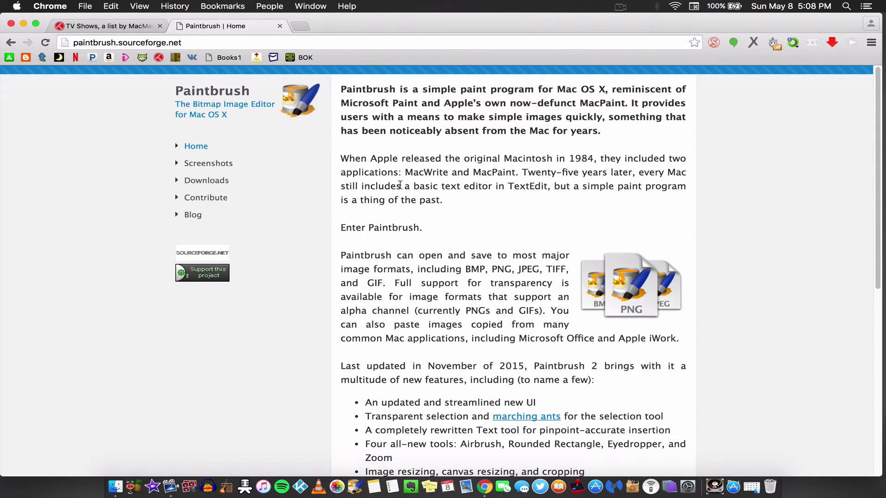
scroll(454, 202, "down", 2)
scroll(454, 202, "down", 4)
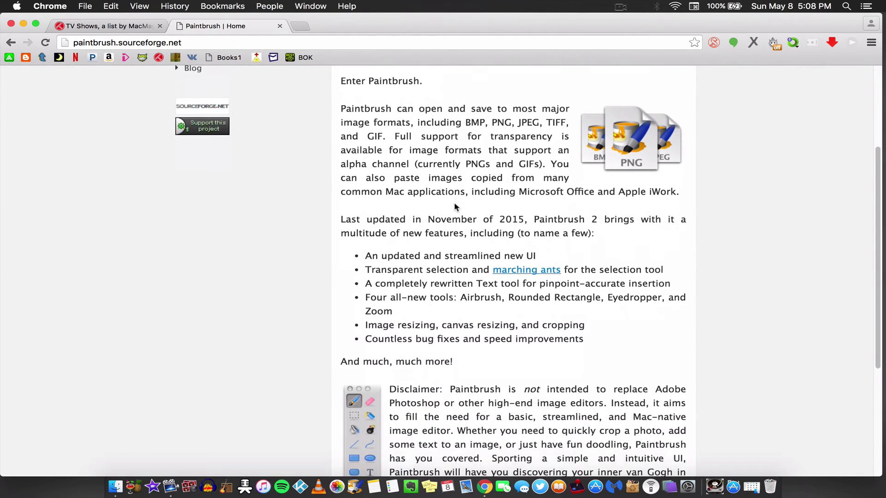
scroll(454, 203, "down", 1)
scroll(454, 205, "down", 1)
scroll(454, 205, "down", 1)
scroll(455, 206, "down", 1)
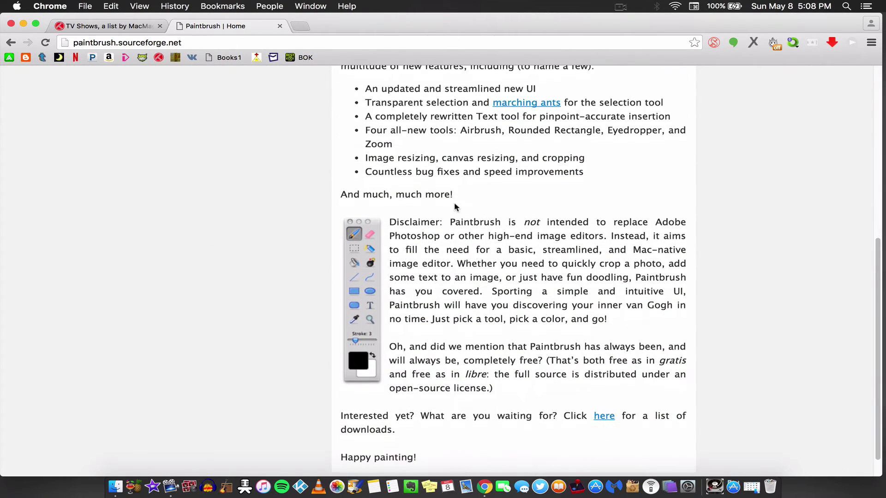
scroll(455, 207, "down", 1)
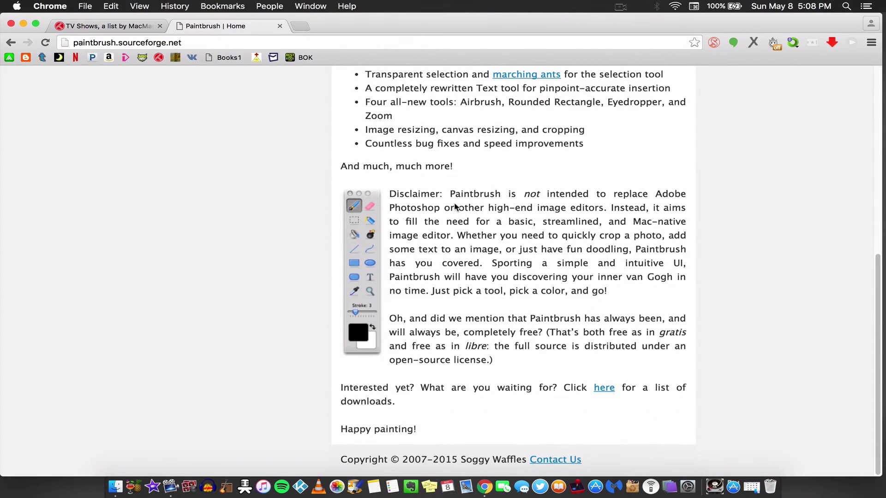
scroll(454, 206, "up", 1)
scroll(455, 206, "up", 5)
scroll(454, 206, "down", 5)
scroll(455, 206, "down", 2)
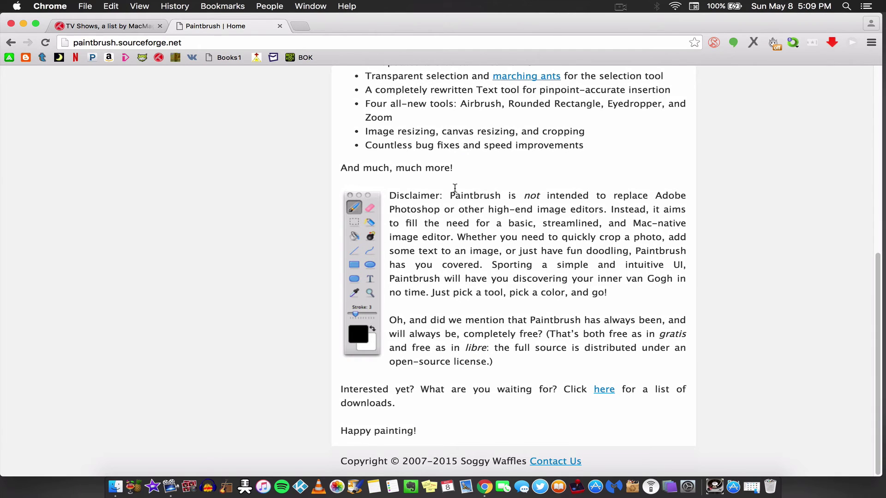
scroll(455, 188, "up", 3)
scroll(455, 188, "down", 3)
left_click_drag(397, 403, 572, 373)
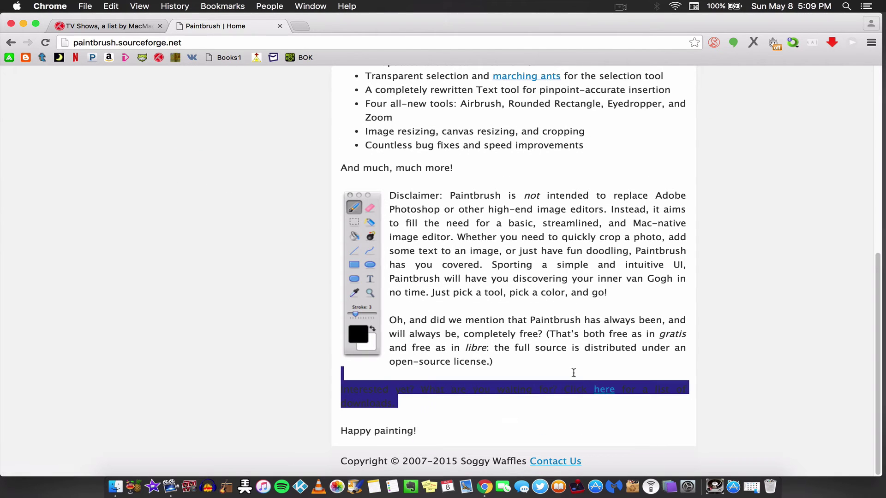
Follow the 'here' link near the bottom of the Paintbrush home page to the Downloads page.
left_click_drag(608, 405, 601, 379)
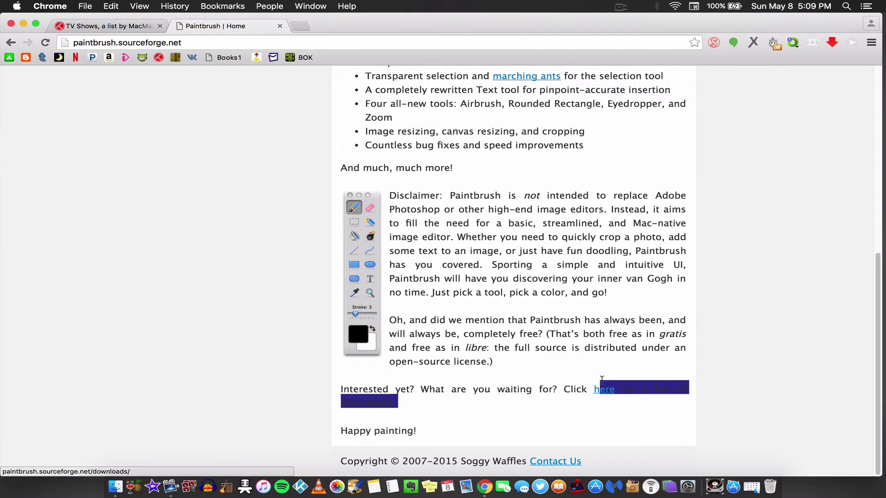
left_click_drag(600, 414, 603, 421)
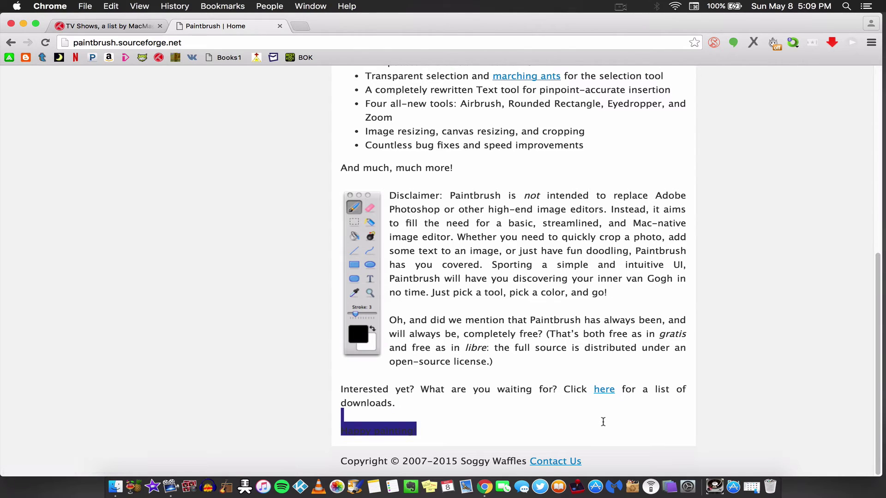
left_click(602, 392)
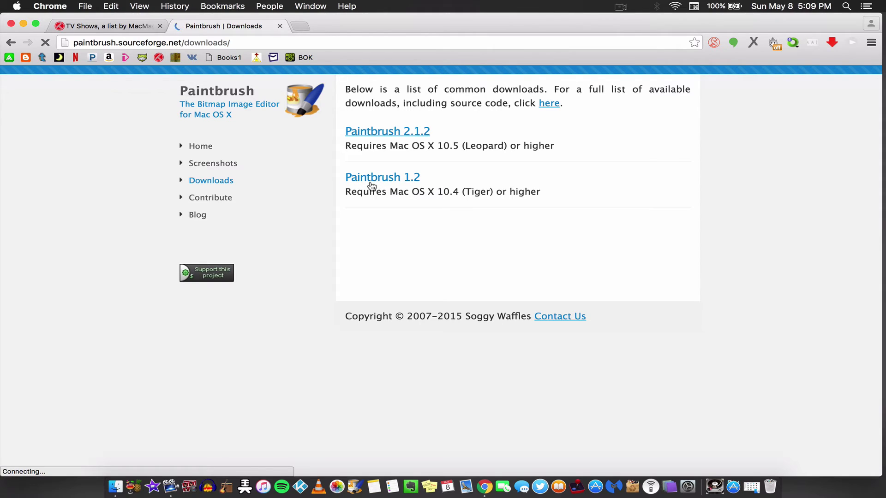
Download Paintbrush-2.1.2.zip from the Paintbrush 2.1.2 SourceForge link.
left_click(394, 131)
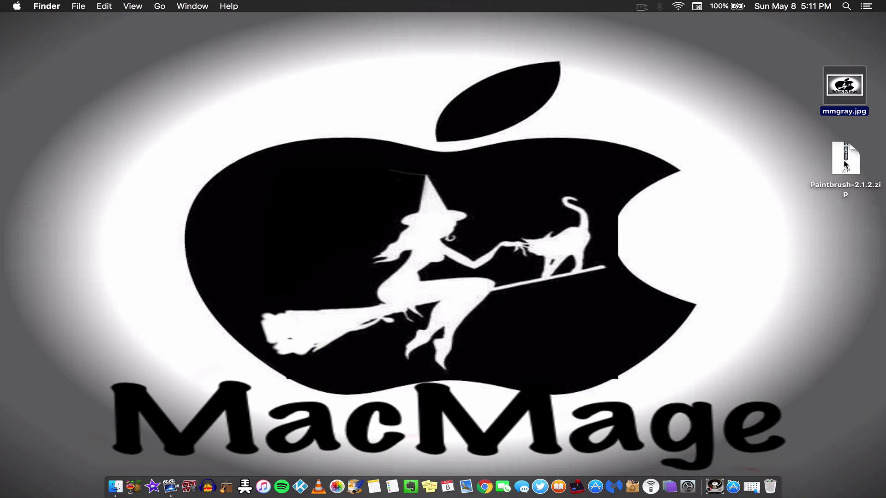
Unzip Paintbrush-2.1.2.zip and drag the extracted Paintbrush.app aside on the desktop.
double_click(845, 164)
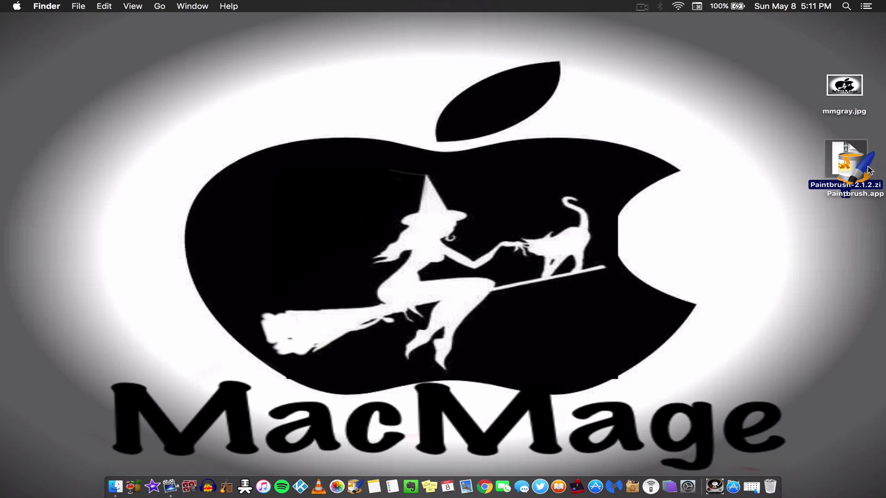
left_click(865, 169)
mouse_move(865, 168)
left_mouse_down()
mouse_move(722, 153)
mouse_move(732, 132)
mouse_move(715, 118)
mouse_move(710, 150)
mouse_move(779, 272)
mouse_move(800, 426)
mouse_move(738, 489)
left_mouse_up()
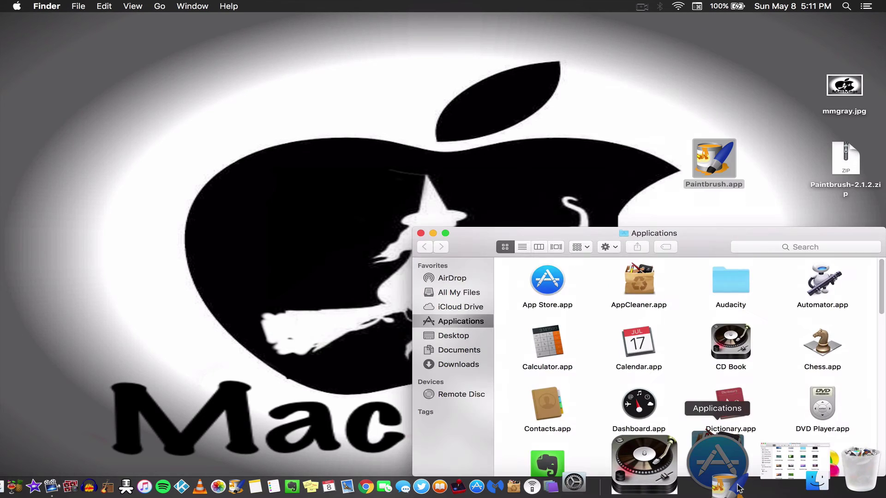
left_click_drag(738, 489, 677, 89)
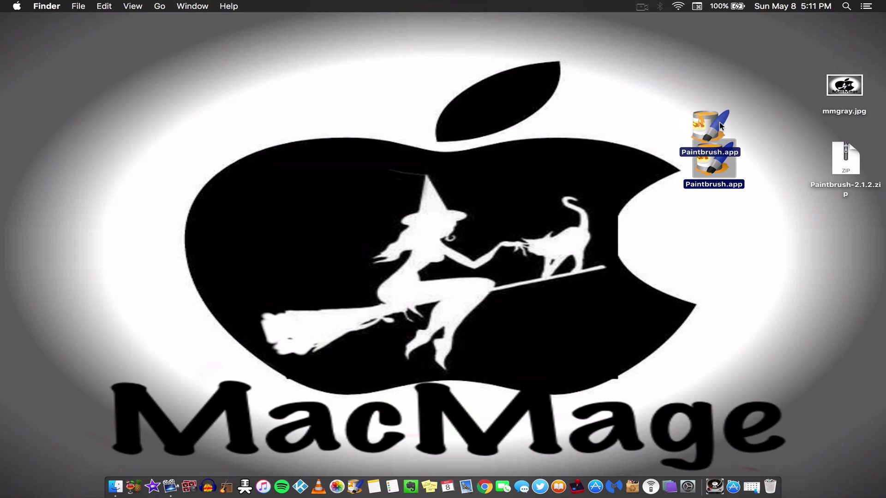
left_click(93, 81)
Move Paintbrush.app into the Applications folder, then delete its desktop copy.
left_click(161, 8)
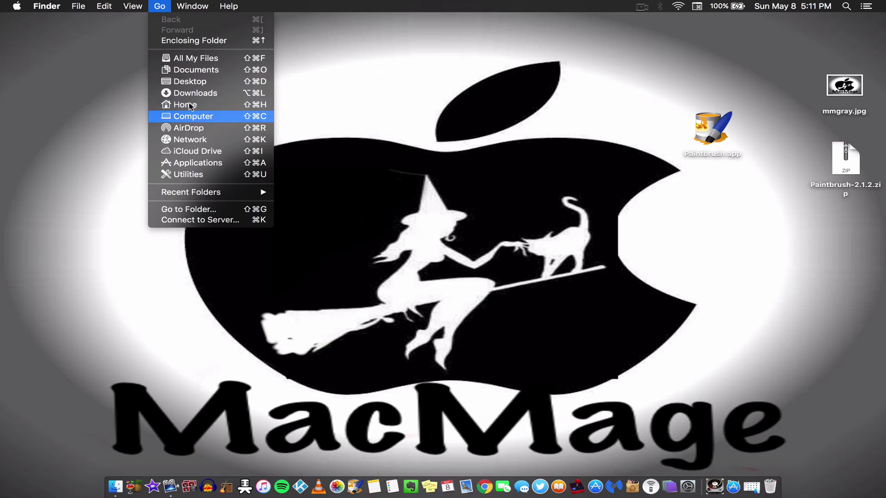
left_click(184, 164)
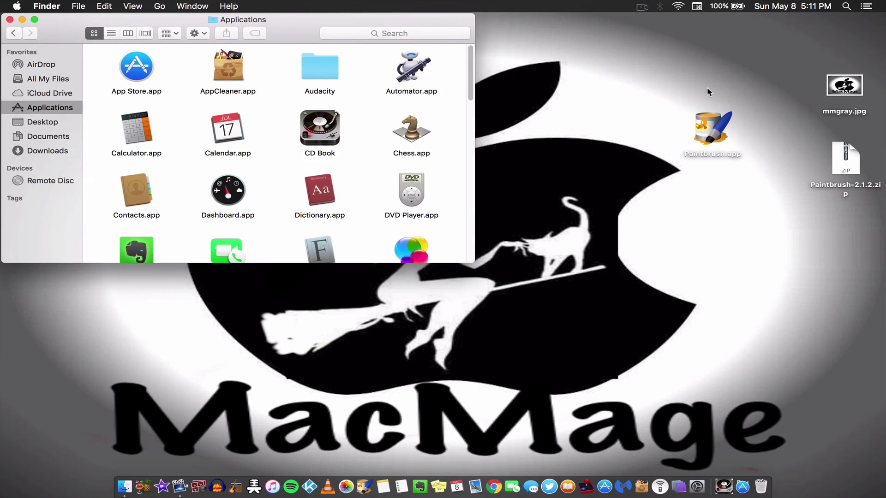
left_click(706, 124)
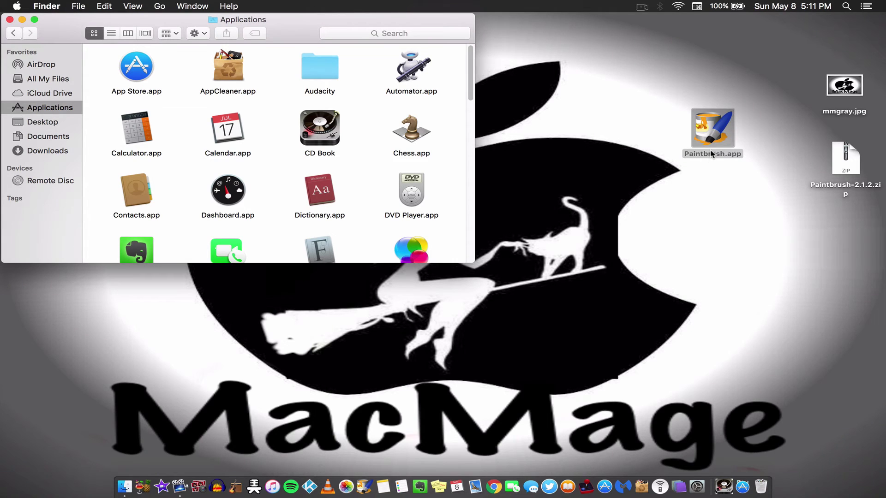
mouse_move(710, 151)
left_mouse_down()
mouse_move(551, 146)
mouse_move(658, 145)
left_mouse_up()
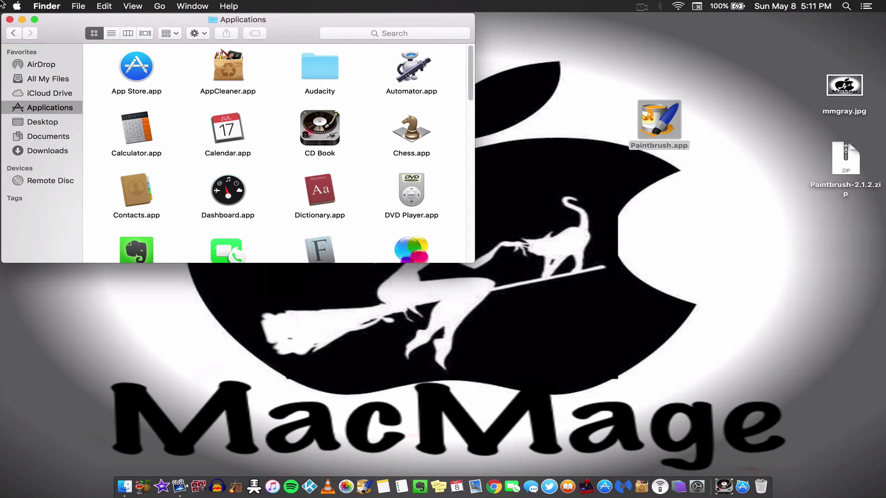
left_click(10, 20)
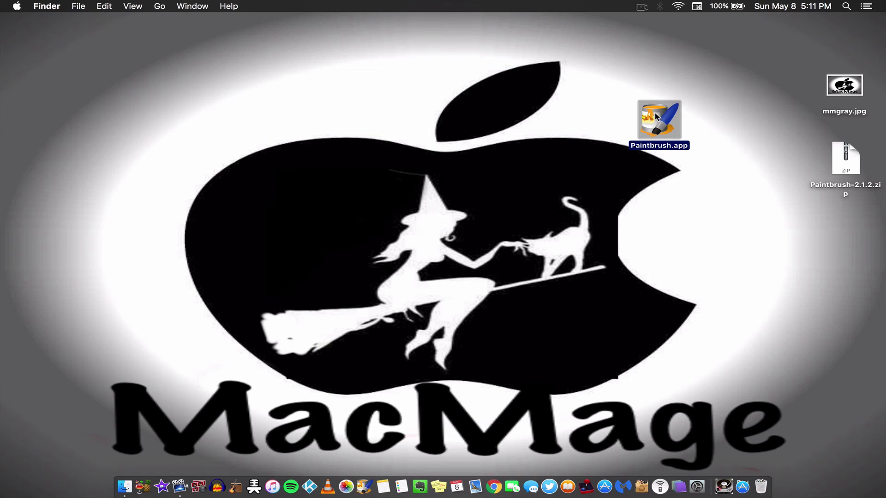
key("super+BackSpace")
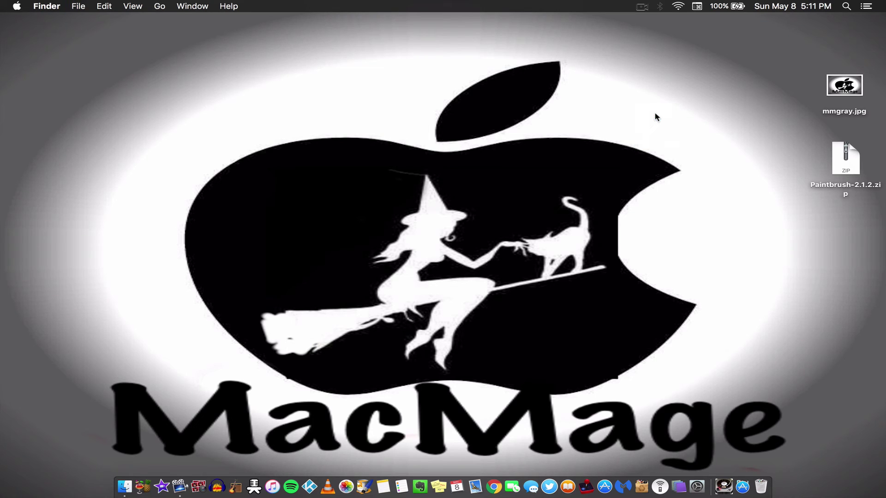
left_click(833, 164)
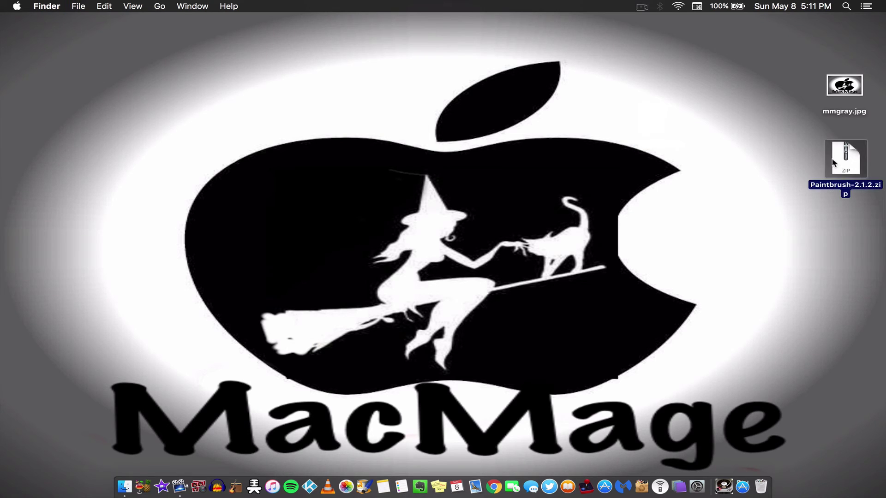
Trash Paintbrush-2.1.2.zip and drag an application from Applications onto the Dock.
key("super+BackSpace")
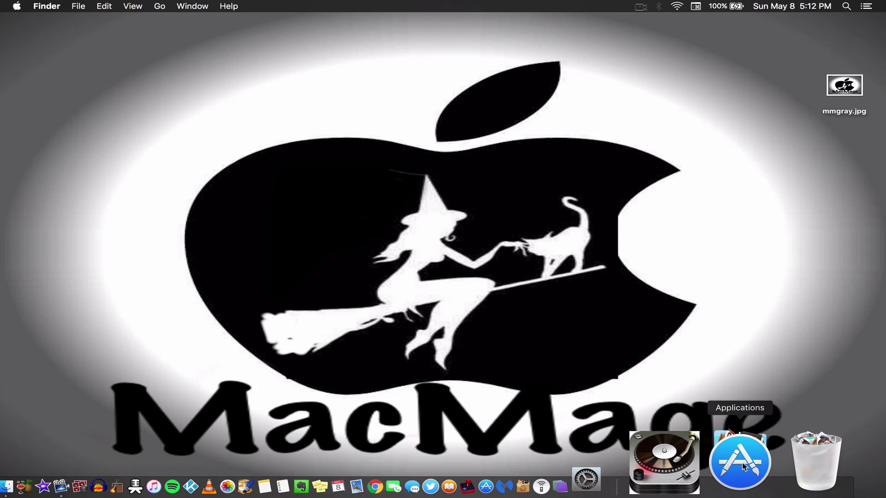
left_click(160, 7)
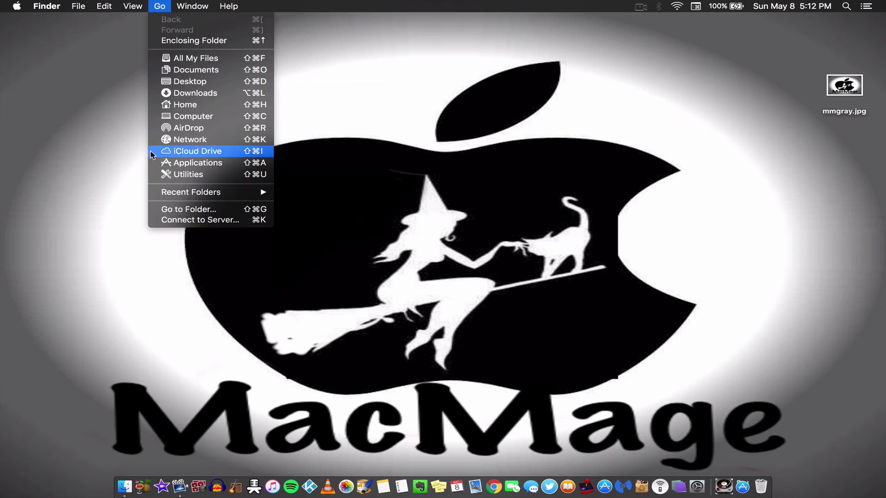
left_click(169, 164)
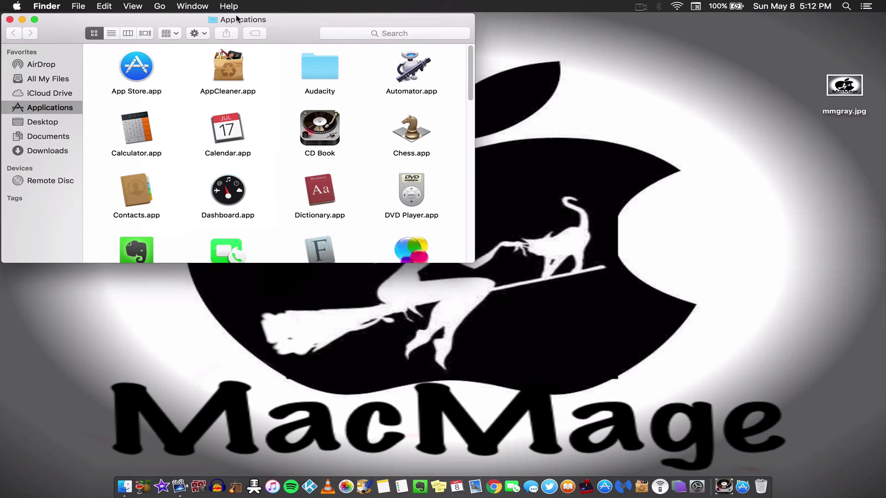
left_click_drag(237, 18, 248, 79)
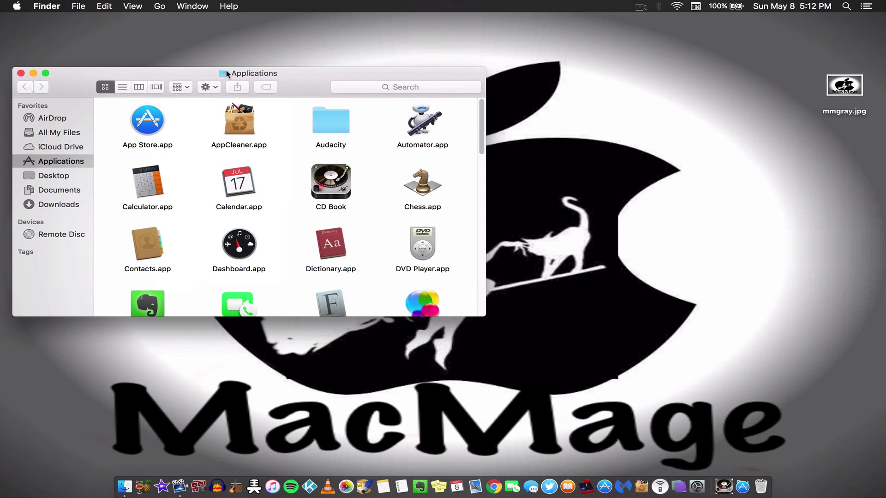
left_click_drag(248, 47, 221, 72)
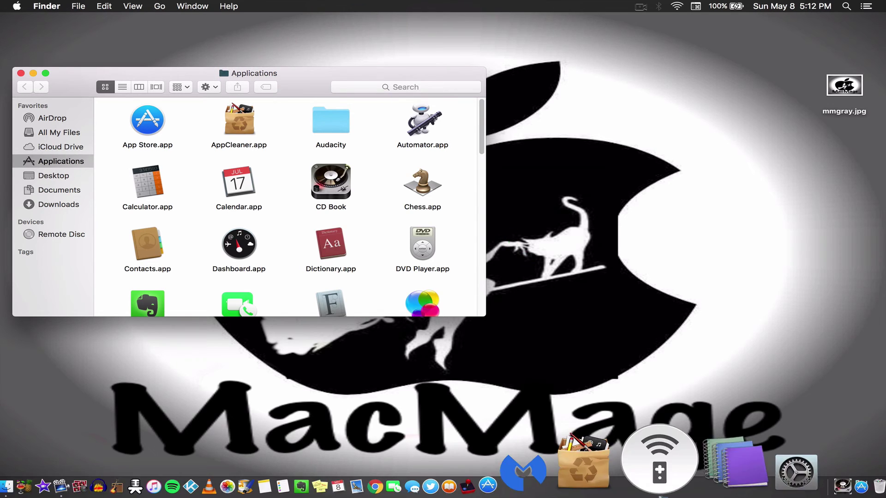
left_click_drag(243, 37, 727, 483)
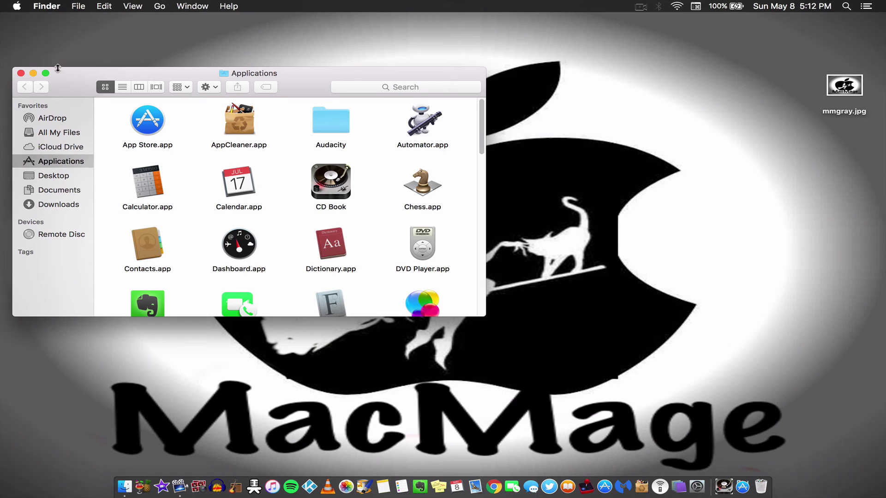
left_click(22, 73)
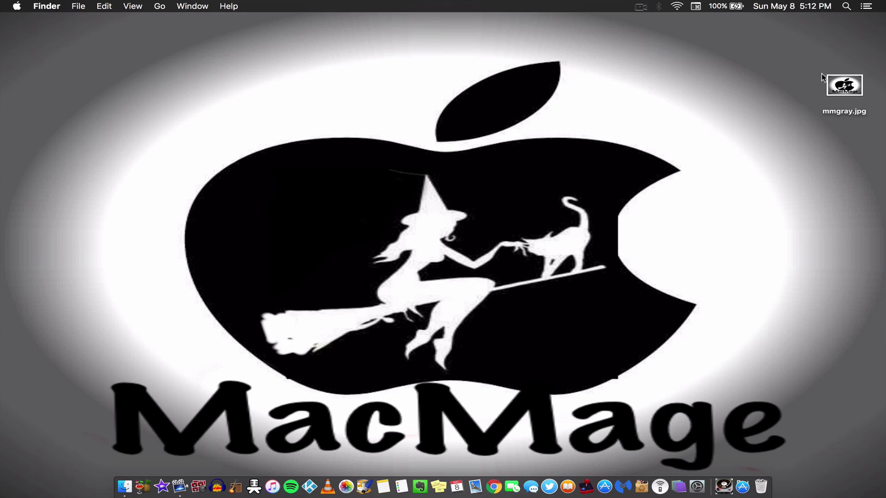
Select the mmgray.jpg icon on the desktop.
left_click(834, 78)
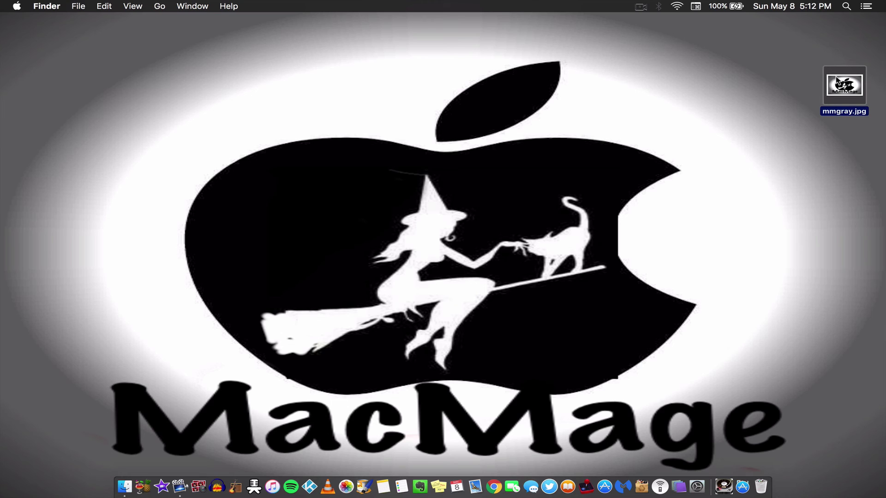